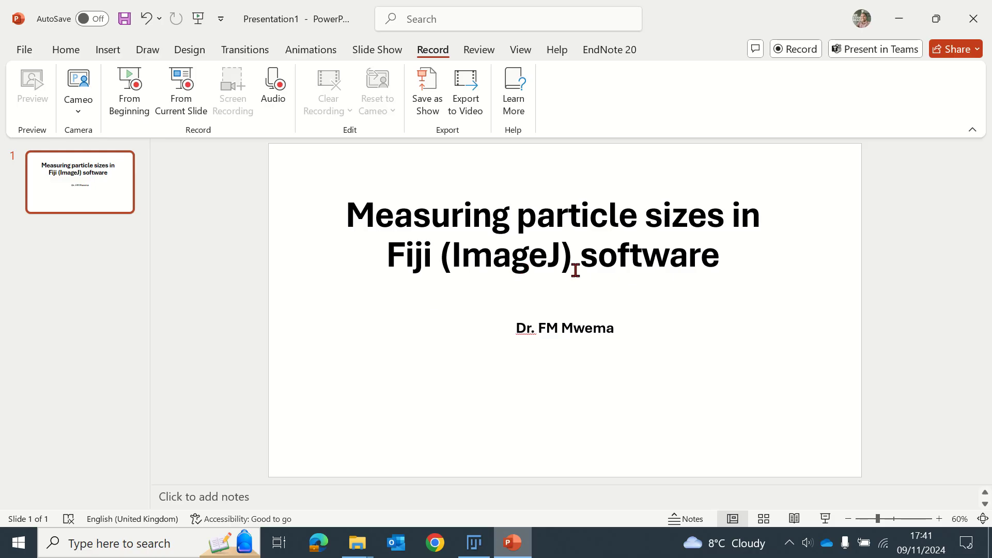
# Minimize PowerPoint and bring the Fiji window up to the top of the screen.
pyautogui.click(893, 23)
pyautogui.moveTo(474, 538)
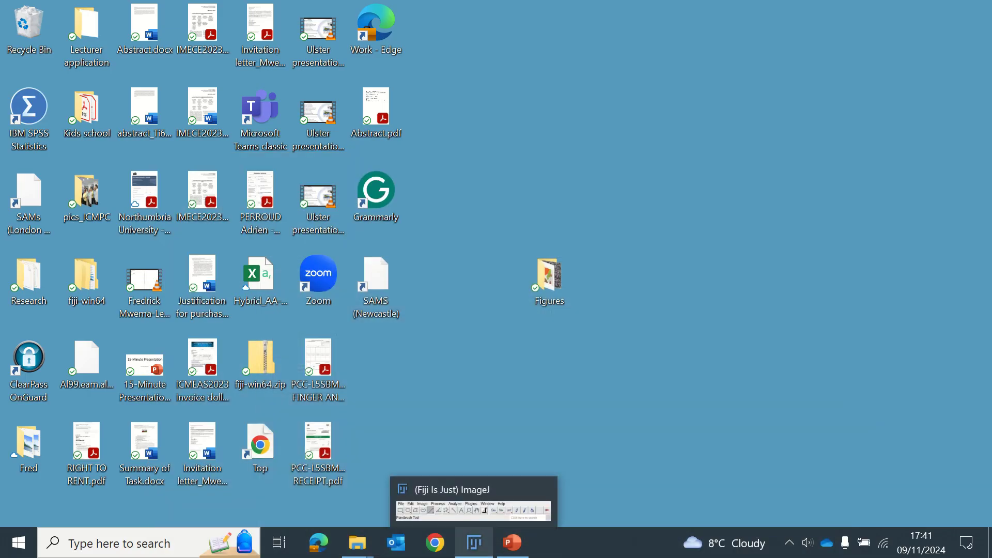
pyautogui.click(473, 554)
pyautogui.moveTo(646, 87); pyautogui.dragTo(630, 40)
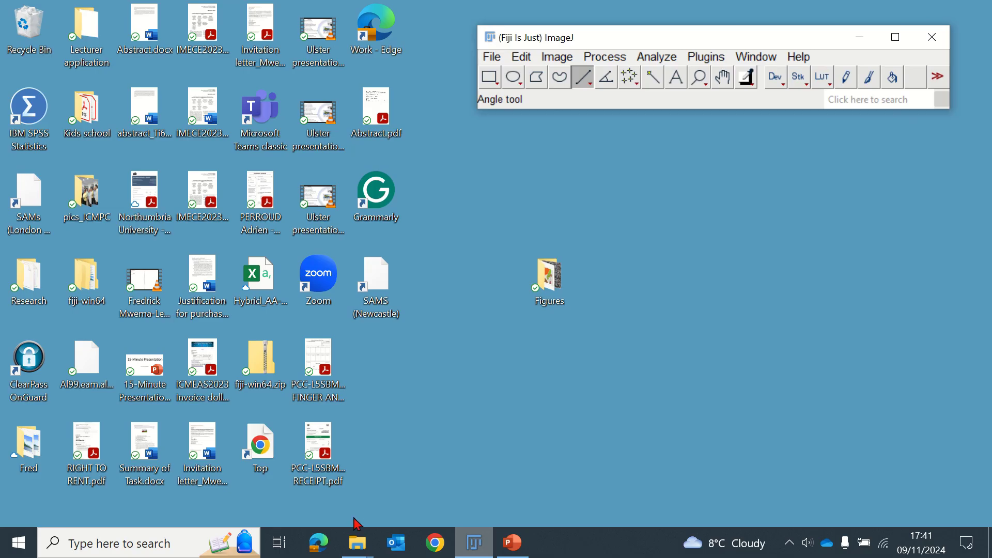
# Open SEM.gif from the Figures folder in Fiji, then minimize Explorer.
pyautogui.click(357, 543)
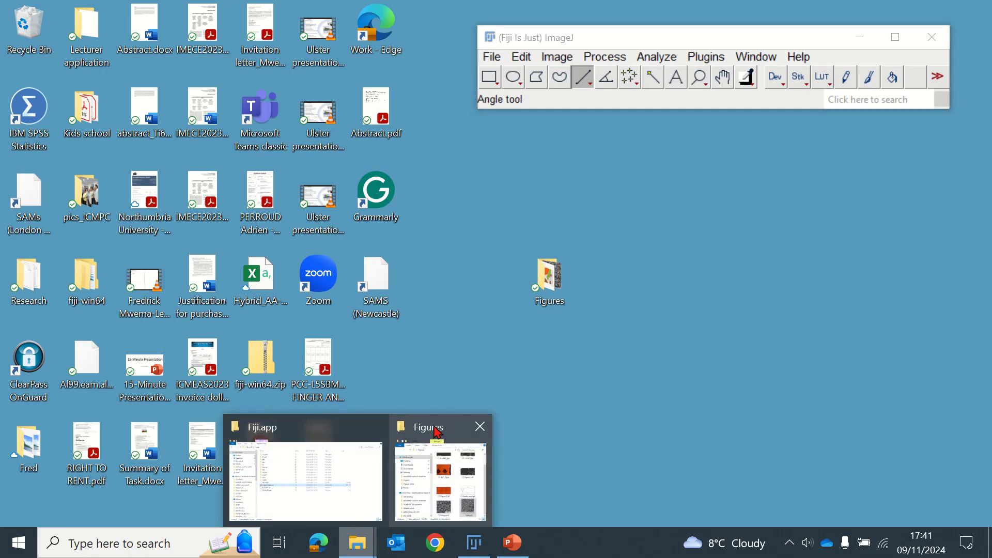
pyautogui.click(438, 431)
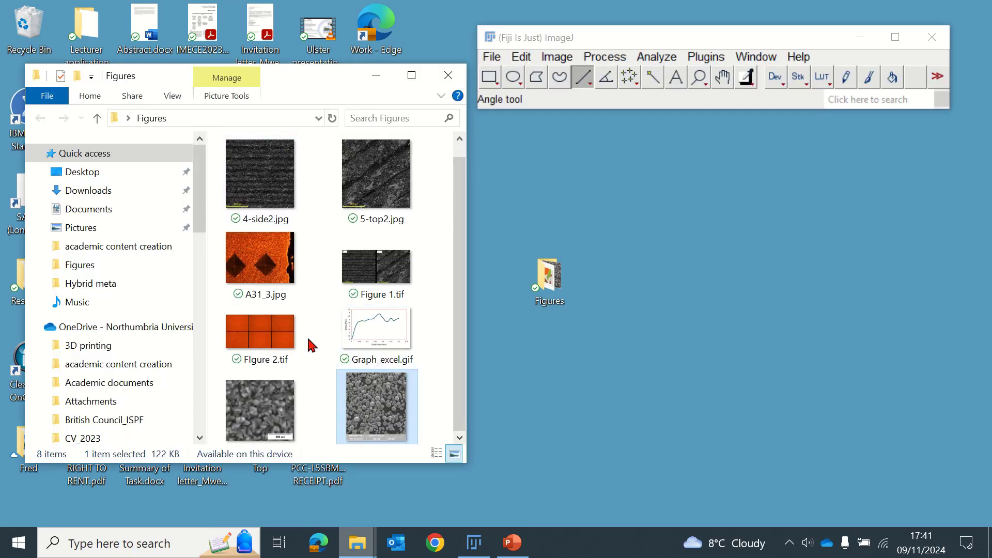
pyautogui.scroll(-1, 312, 345)
pyautogui.moveTo(370, 400); pyautogui.dragTo(525, 82)
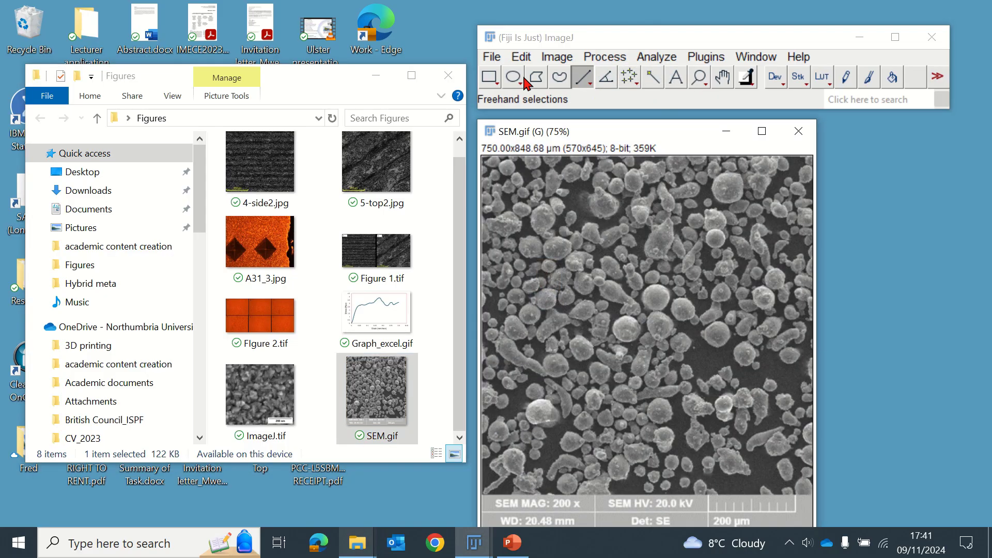
pyautogui.click(376, 75)
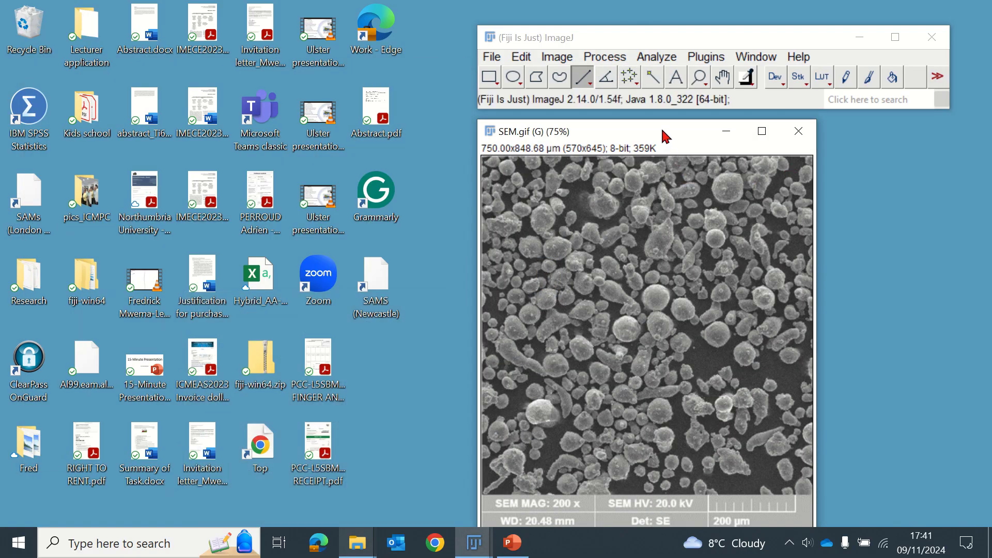
# Draw a line along the scale bar and enter 200 µm as its known distance in Set Scale.
pyautogui.moveTo(666, 136); pyautogui.dragTo(622, 125)
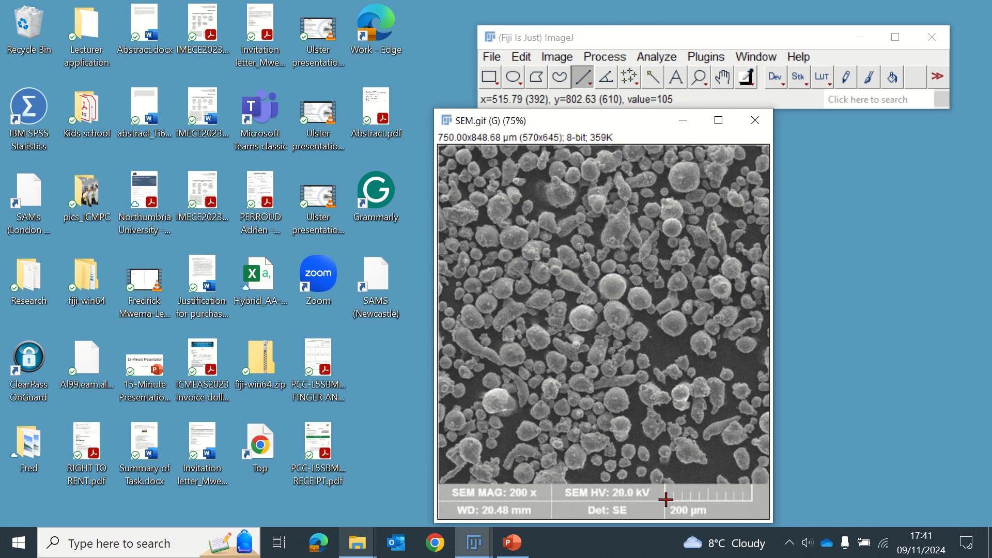
pyautogui.moveTo(666, 499); pyautogui.dragTo(752, 499)
pyautogui.click(658, 57)
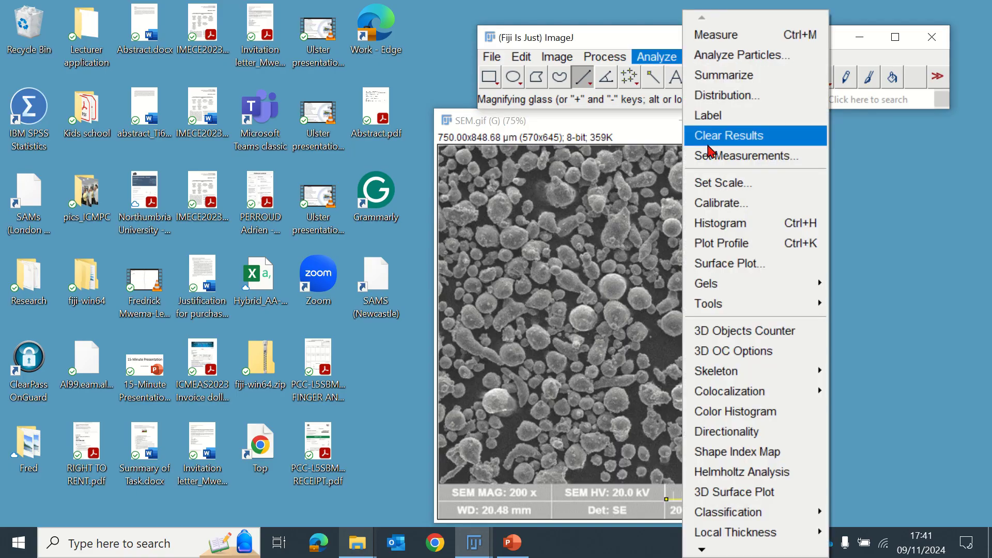
pyautogui.click(716, 183)
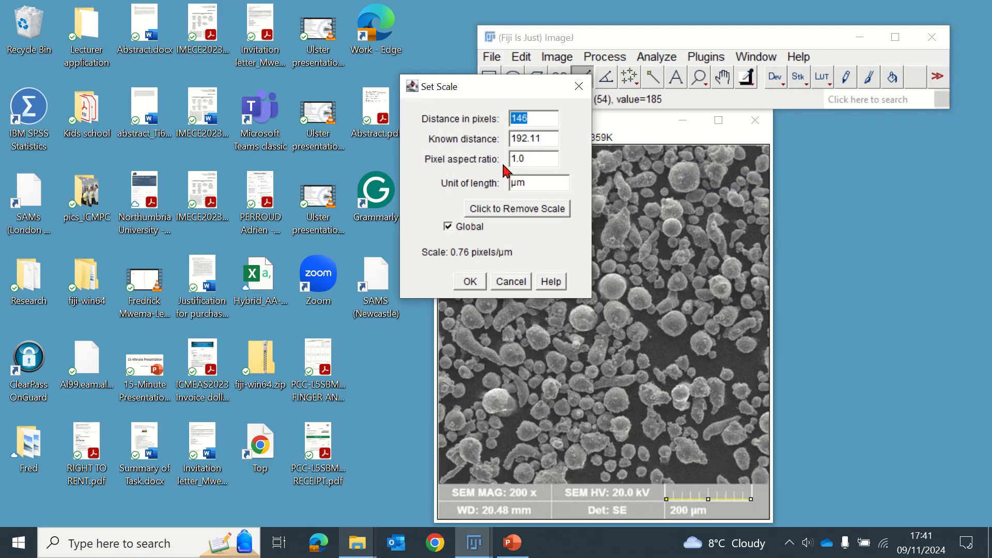
pyautogui.doubleClick(545, 138)
pyautogui.write('200')
pyautogui.write('um')
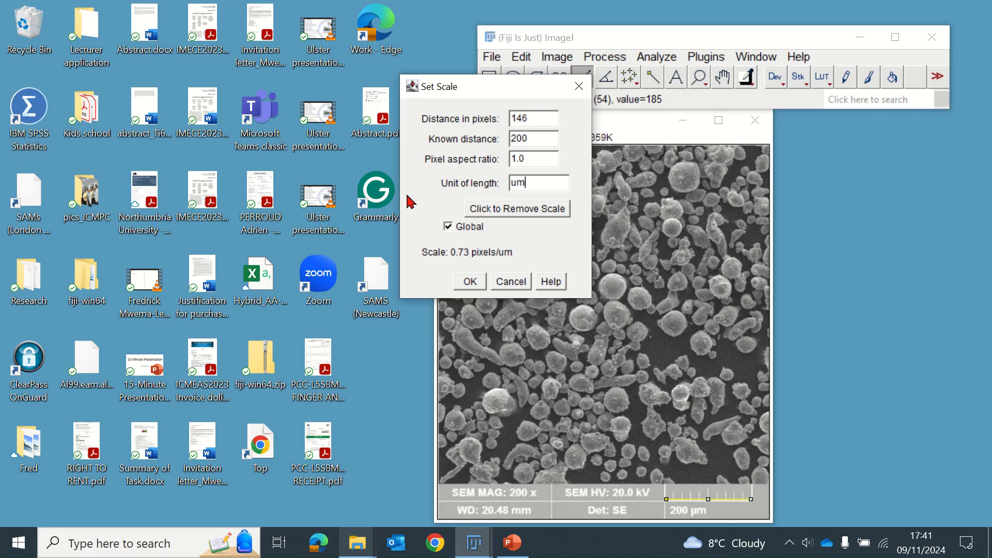
# Confirm the 200 µm scale and duplicate the image as SEM-1.gif over the original.
pyautogui.click(468, 282)
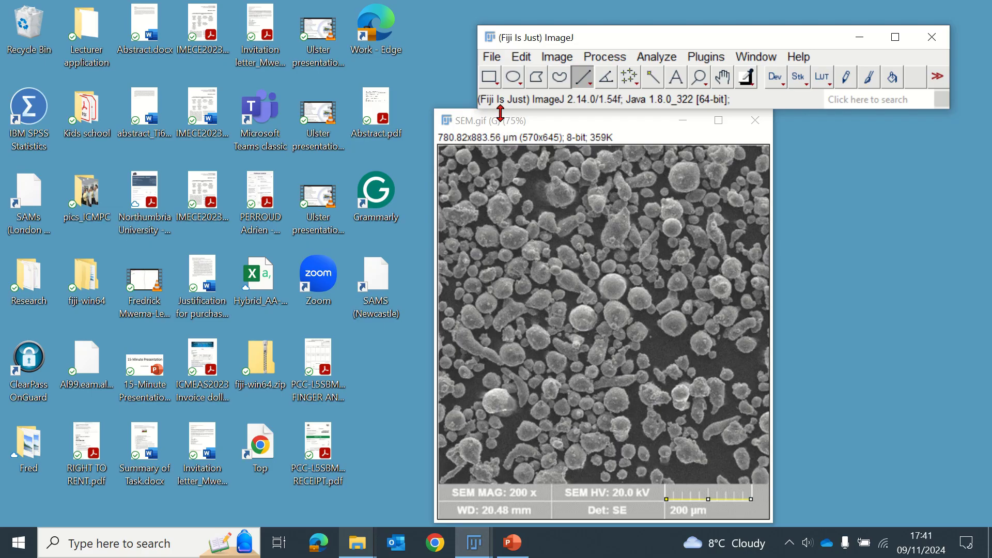
pyautogui.moveTo(492, 120); pyautogui.dragTo(432, 121)
pyautogui.click(547, 61)
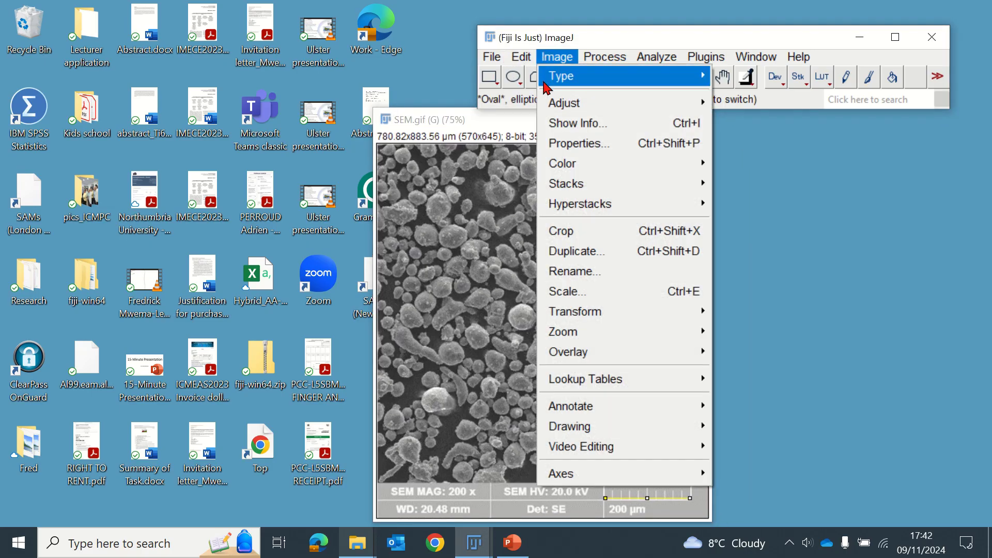
pyautogui.click(580, 251)
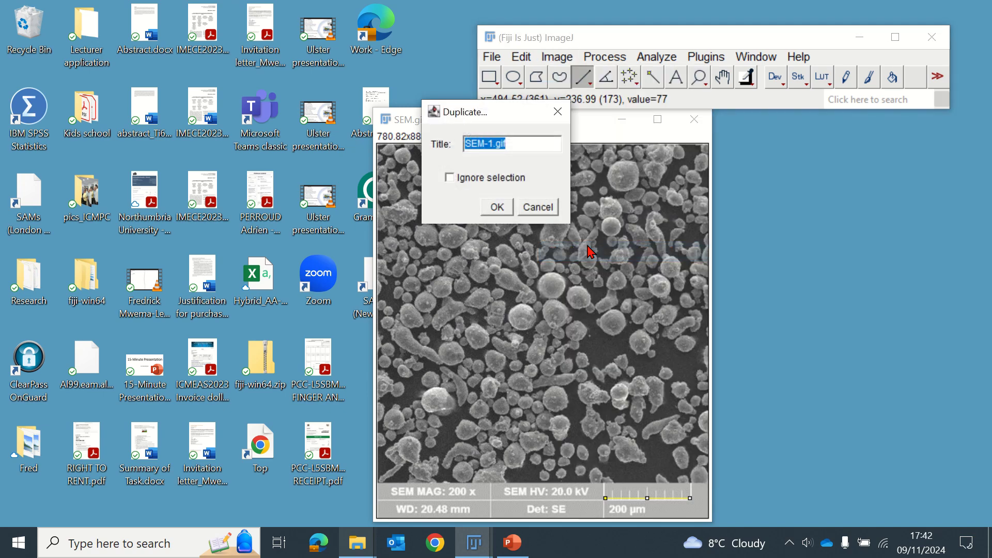
pyautogui.click(508, 209)
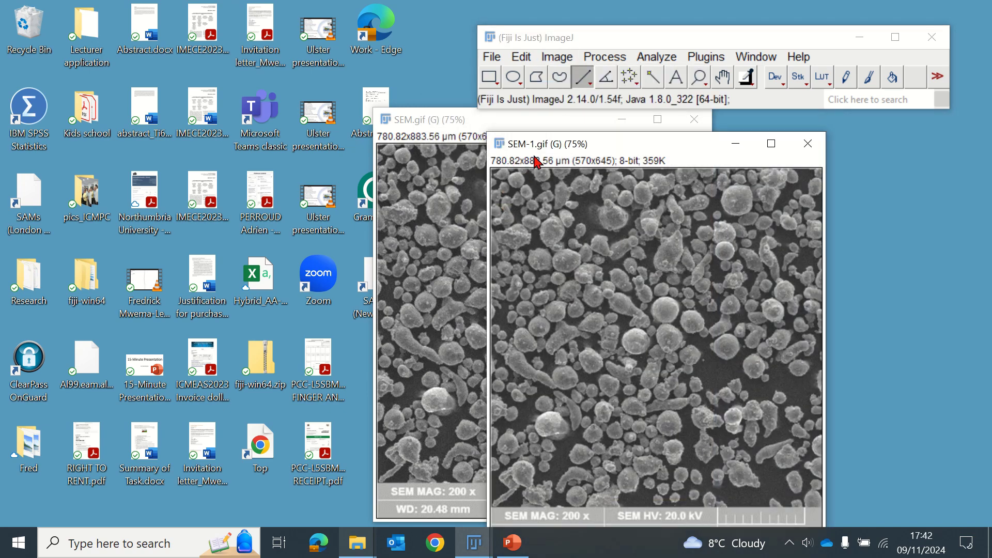
pyautogui.moveTo(548, 146); pyautogui.dragTo(456, 121)
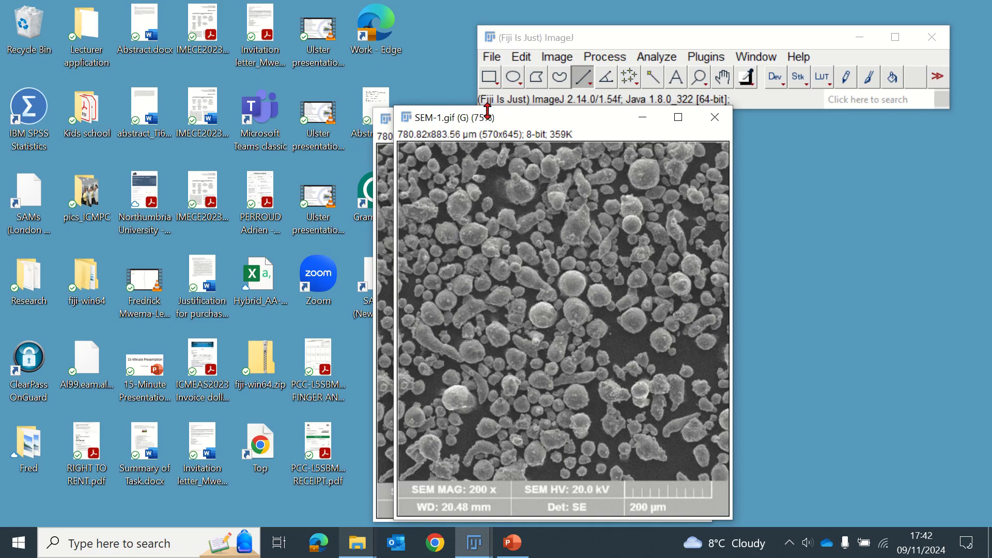
pyautogui.click(556, 57)
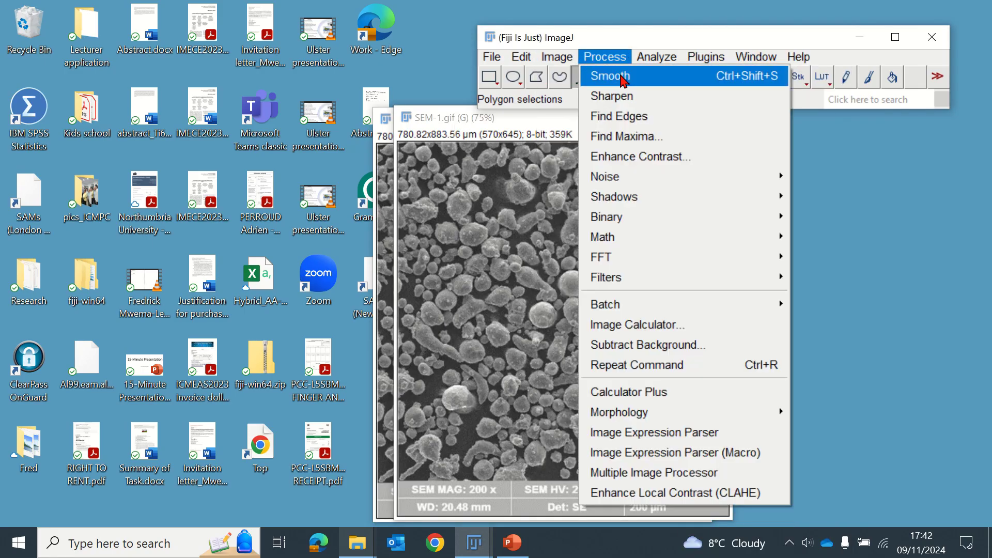
# Threshold SEM-1.gif at 0–132 and apply it to make a binary particle mask.
pyautogui.moveTo(667, 81)
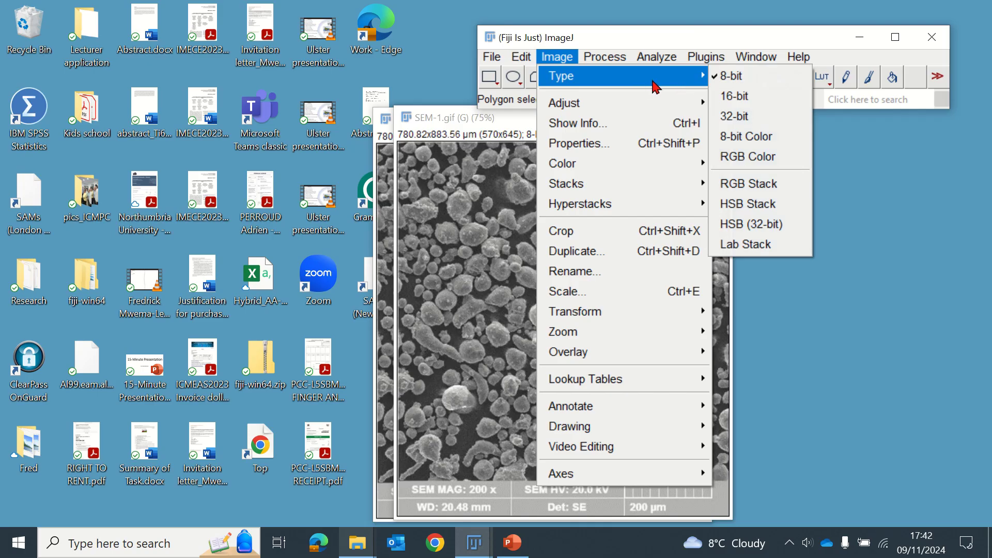
pyautogui.moveTo(618, 109)
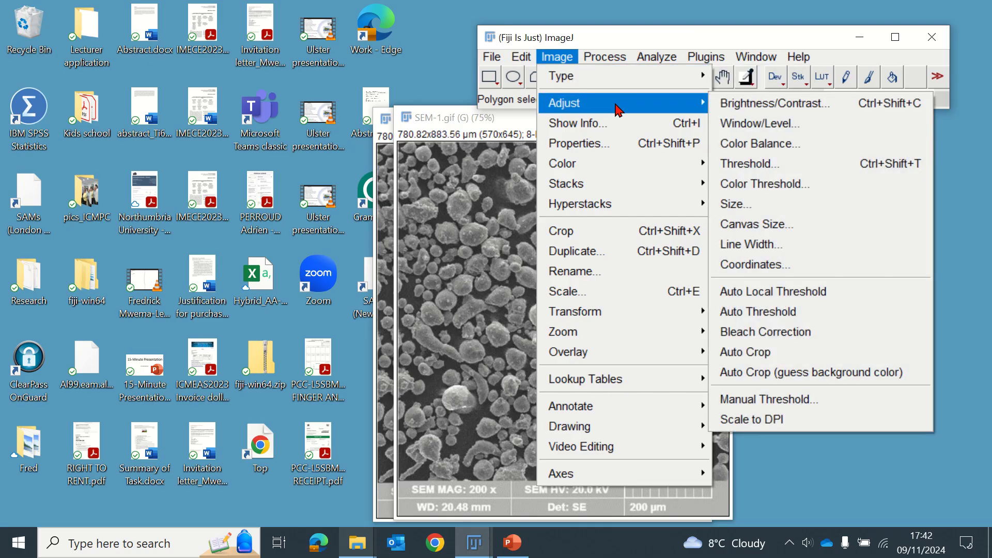
pyautogui.click(760, 164)
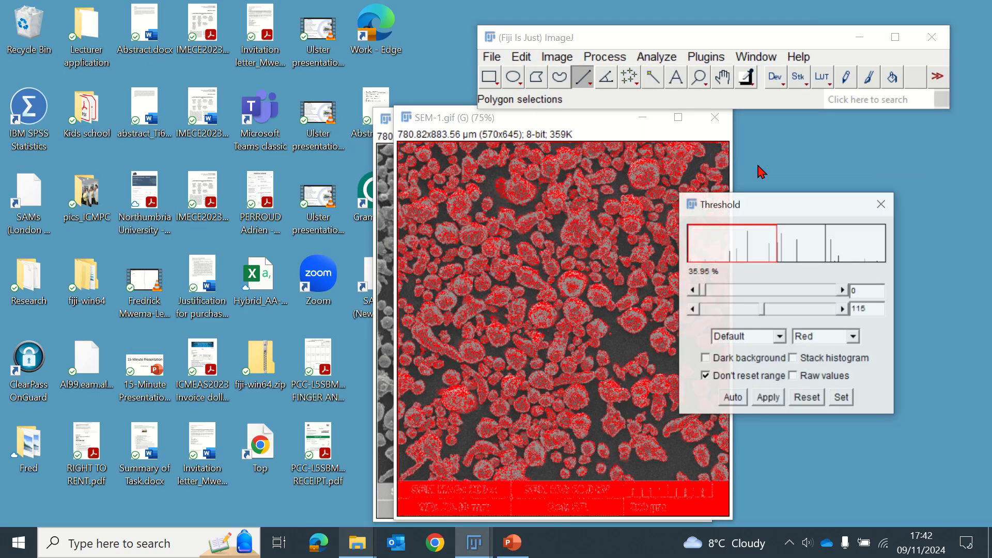
pyautogui.moveTo(730, 209); pyautogui.dragTo(706, 215)
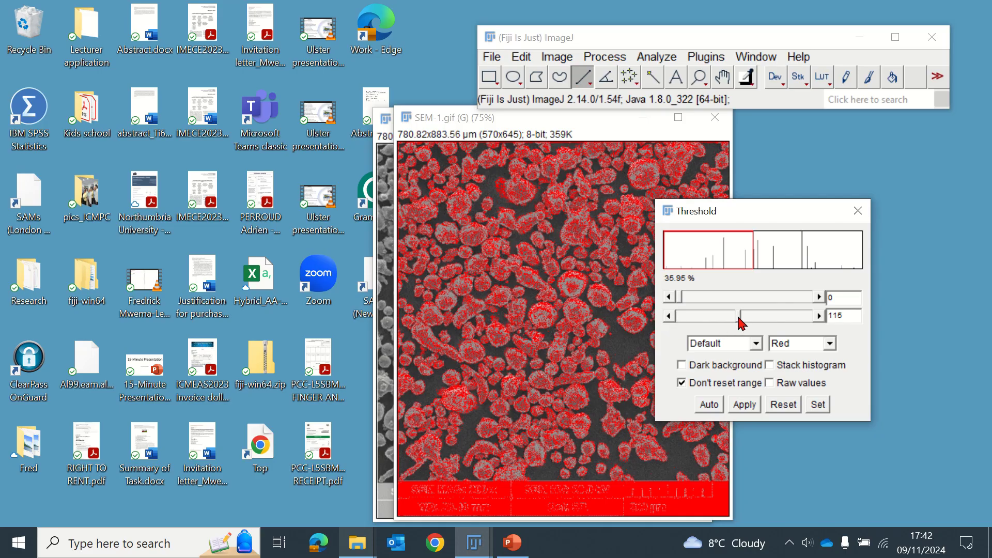
pyautogui.moveTo(739, 319)
pyautogui.mouseDown()
pyautogui.moveTo(783, 319)
pyautogui.moveTo(747, 322)
pyautogui.mouseUp()
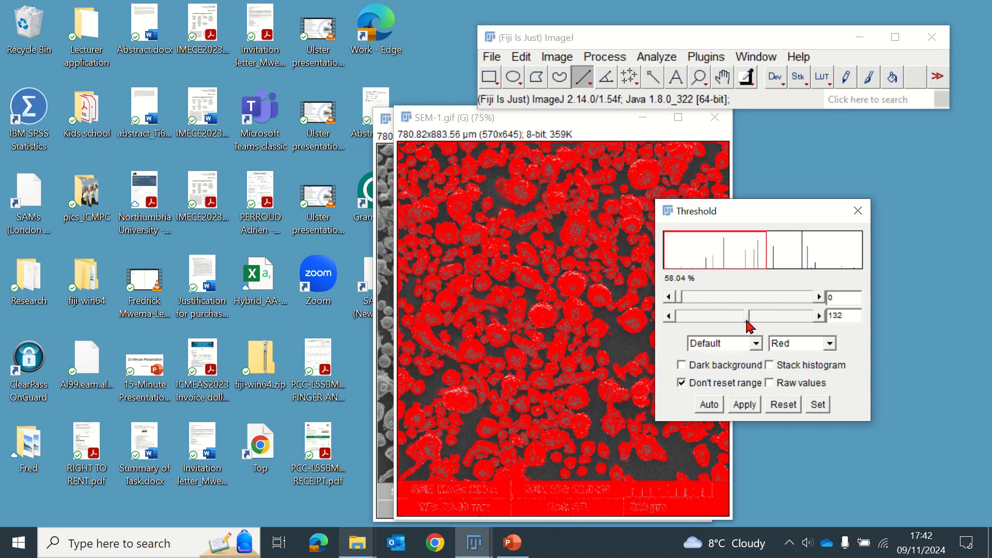
pyautogui.click(745, 405)
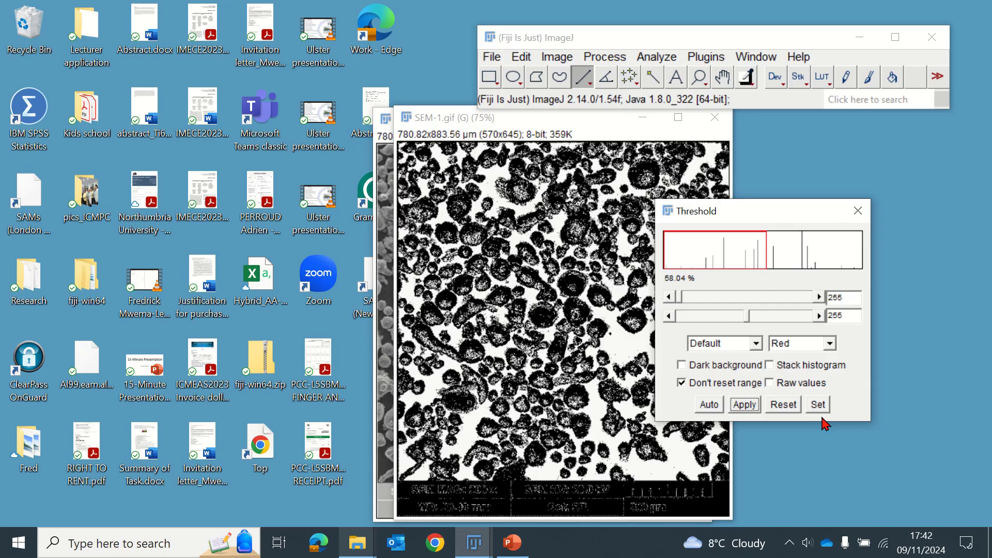
# Close Threshold and draw an 80.58 µm straight line across a top-right particle.
pyautogui.click(858, 211)
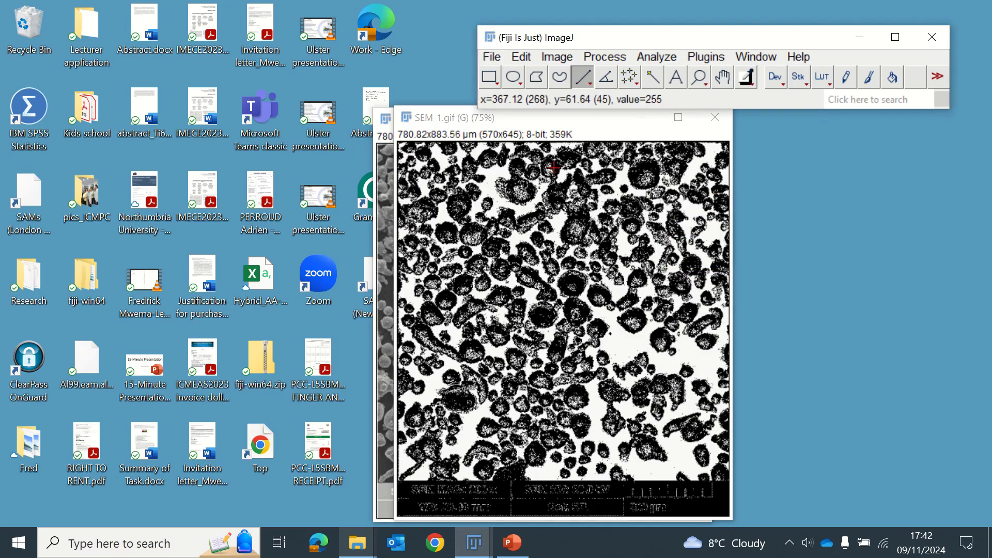
pyautogui.moveTo(525, 127); pyautogui.dragTo(466, 133)
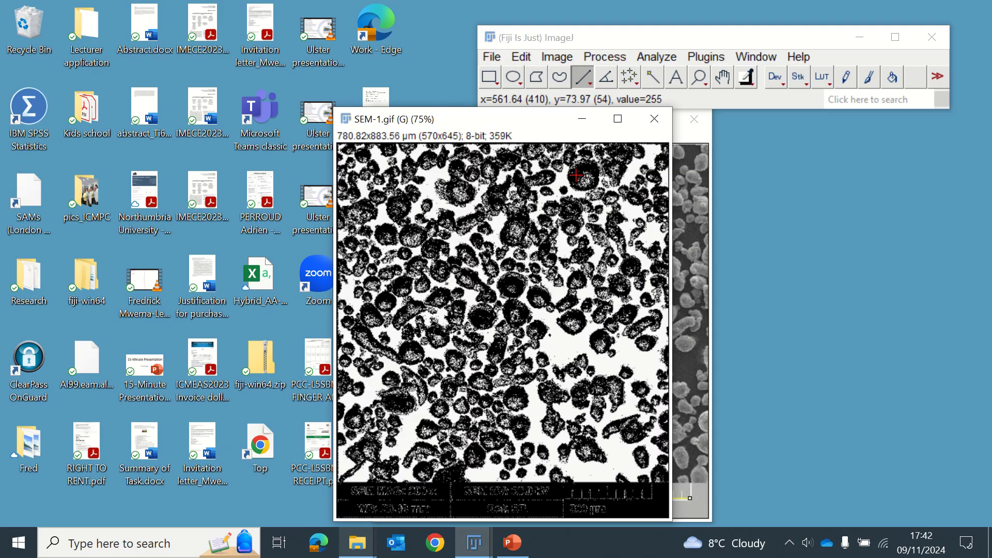
pyautogui.moveTo(566, 172); pyautogui.dragTo(599, 182)
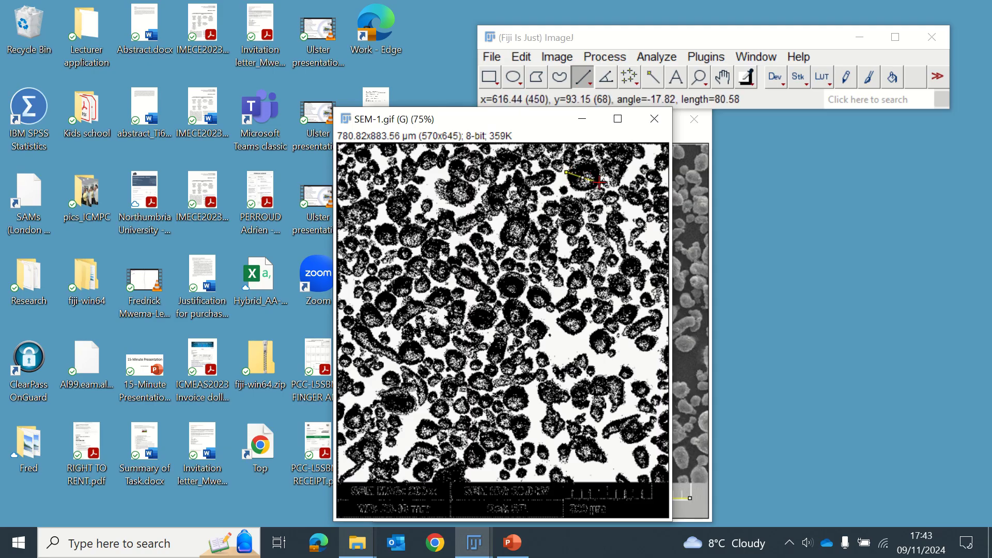
# Measure the line, adding a Results row with length 80.578 and angle -17.819.
pyautogui.click(656, 57)
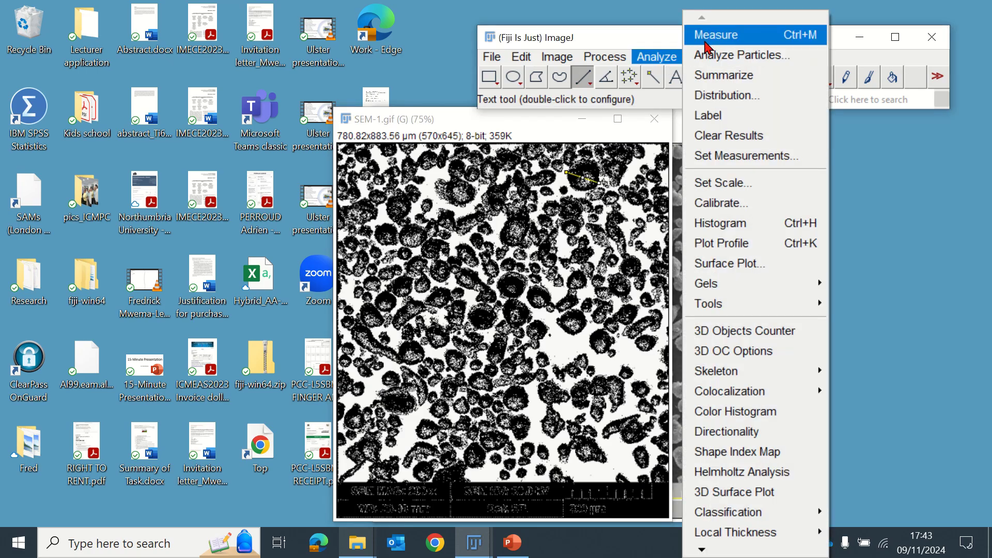
pyautogui.click(710, 37)
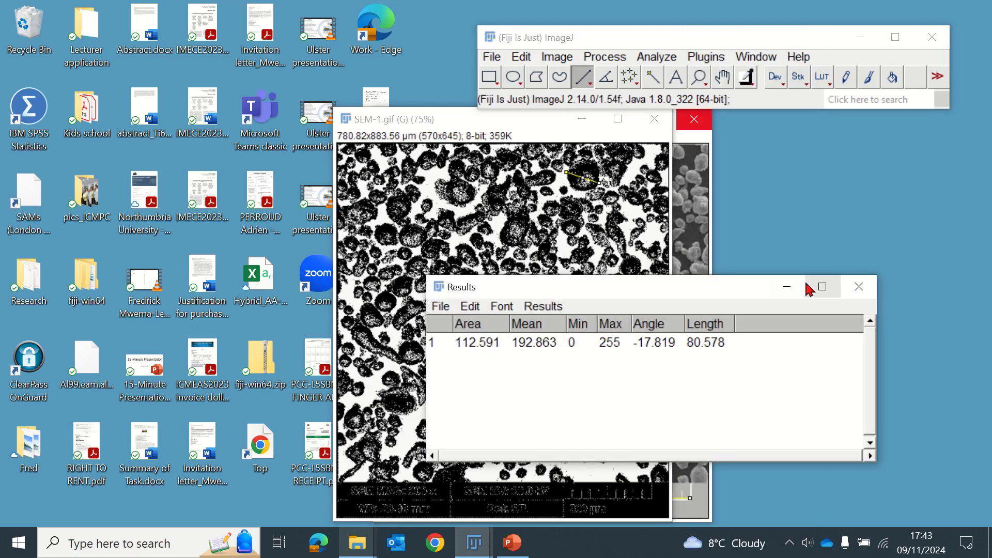
pyautogui.click(823, 286)
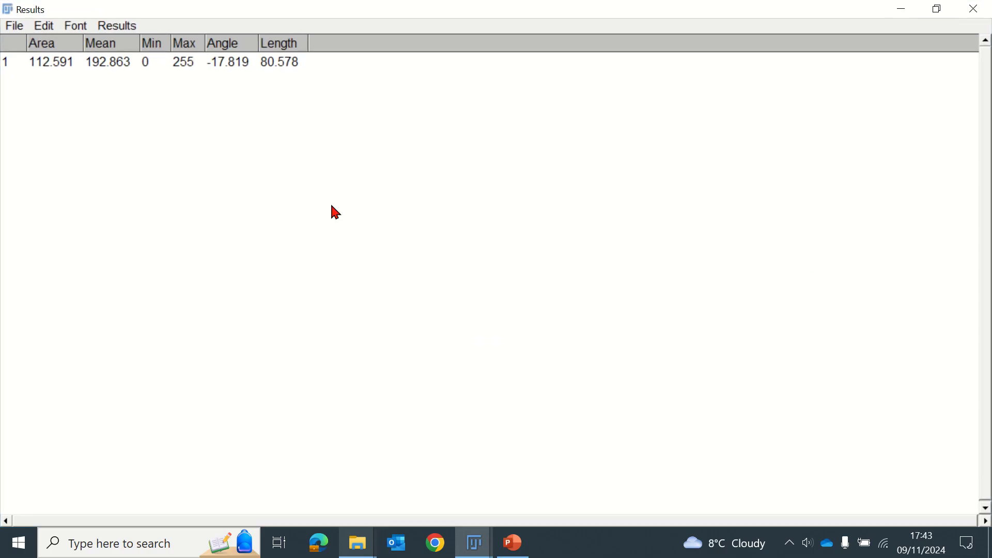
pyautogui.click(55, 65)
pyautogui.click(76, 118)
# Draw and measure lines across the second and third particles (89.451, 72.071).
pyautogui.click(938, 10)
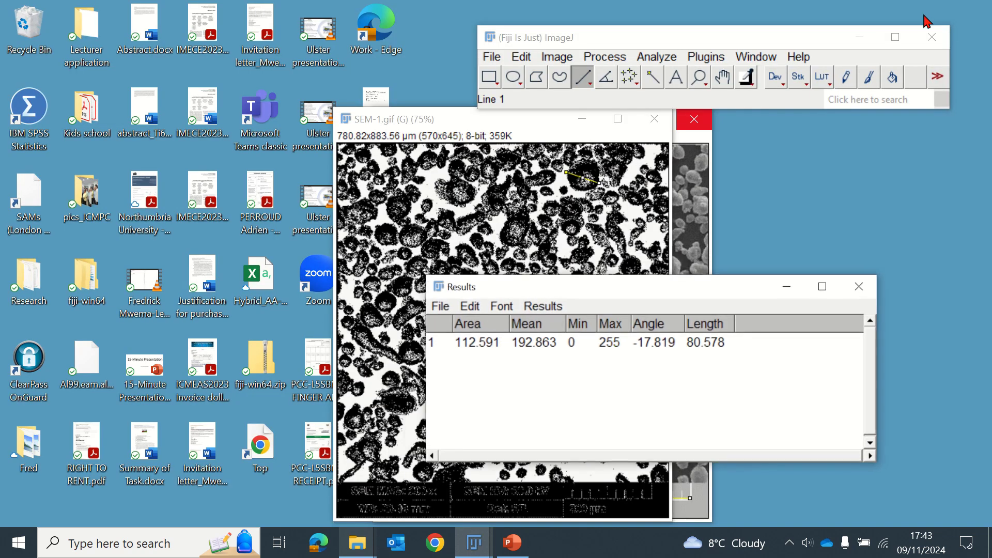
pyautogui.moveTo(624, 293); pyautogui.dragTo(714, 299)
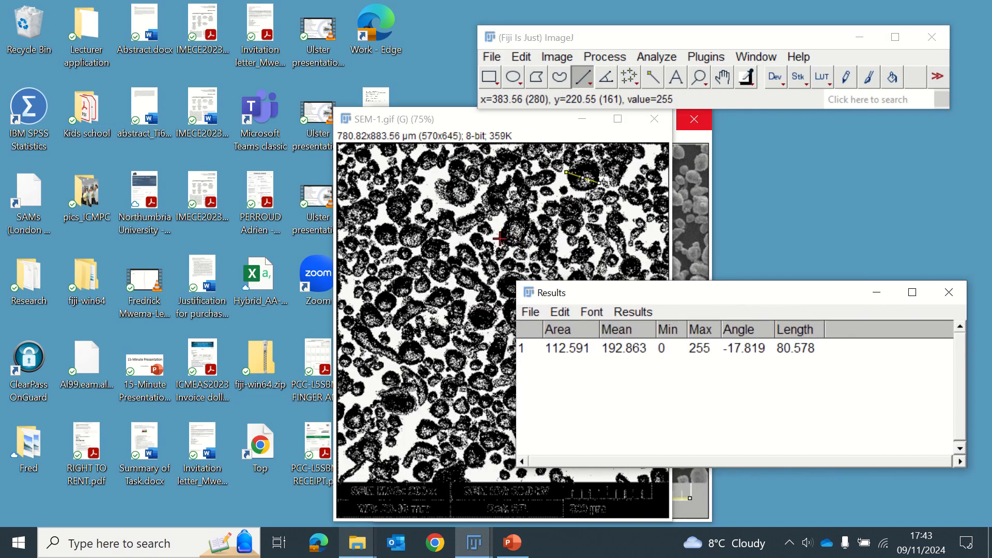
pyautogui.moveTo(501, 241); pyautogui.dragTo(525, 213)
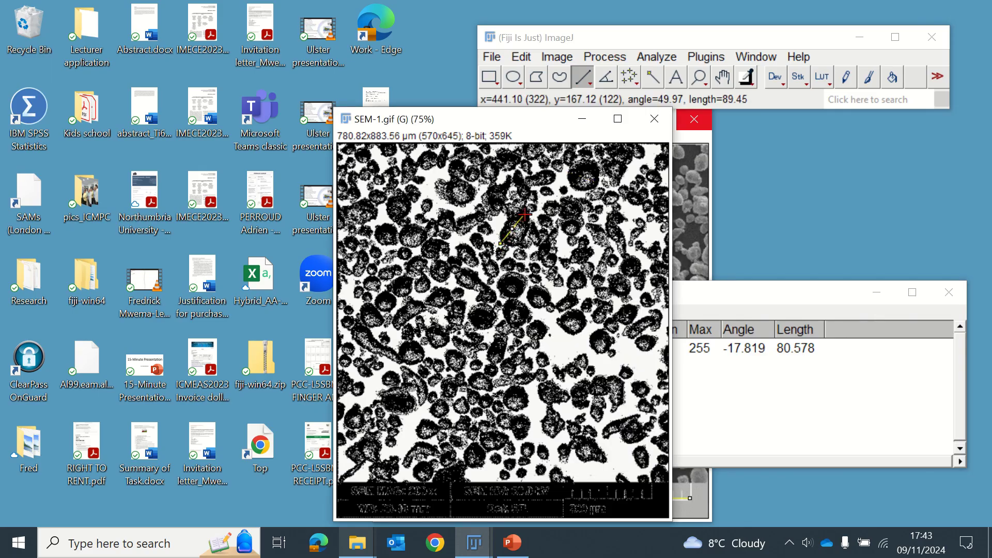
pyautogui.click(695, 58)
pyautogui.moveTo(657, 57)
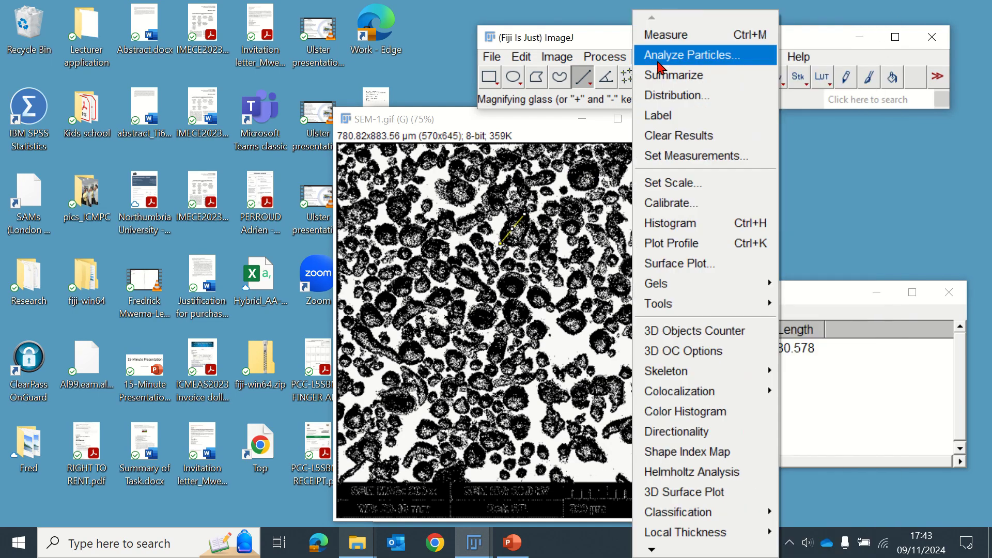
pyautogui.click(664, 36)
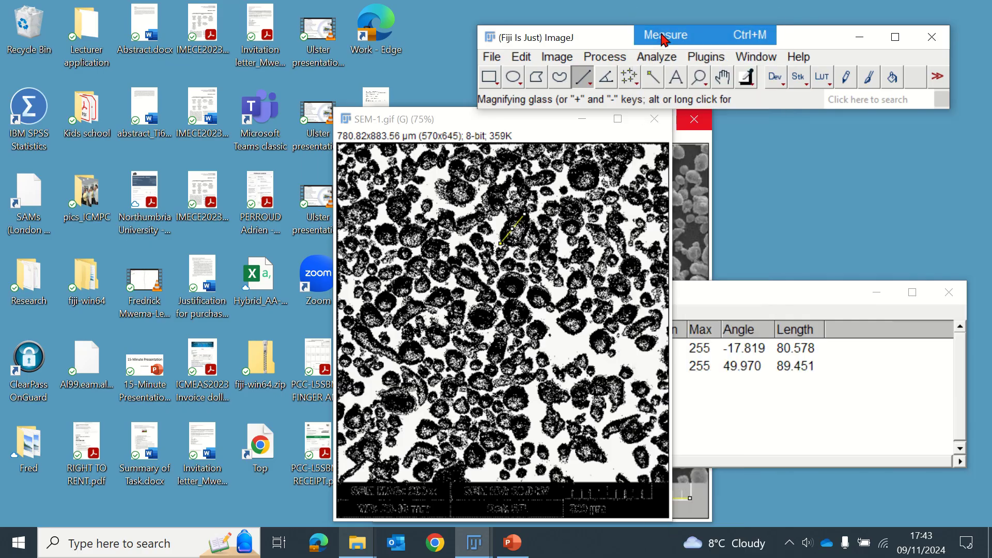
pyautogui.click(739, 300)
pyautogui.moveTo(740, 305); pyautogui.dragTo(767, 371)
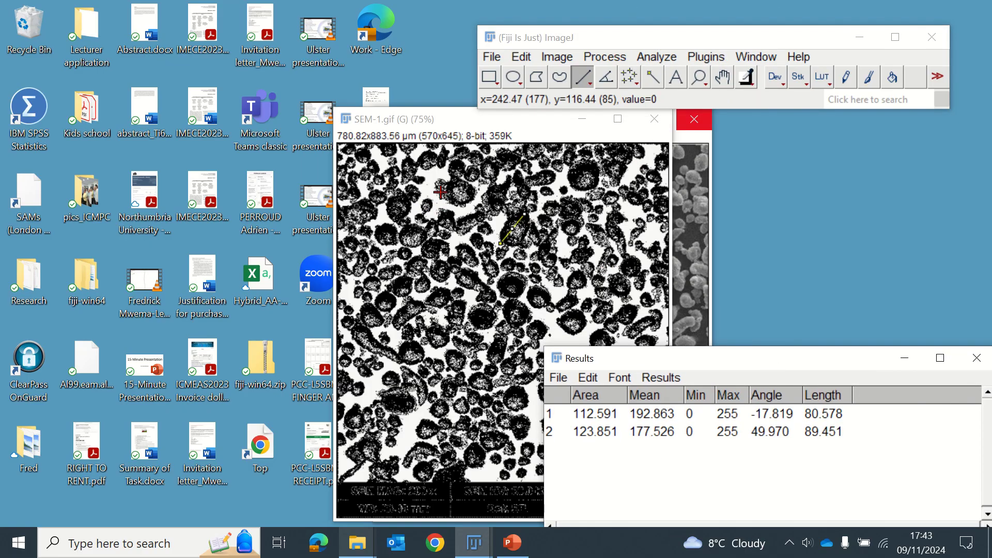
pyautogui.moveTo(445, 190); pyautogui.dragTo(475, 196)
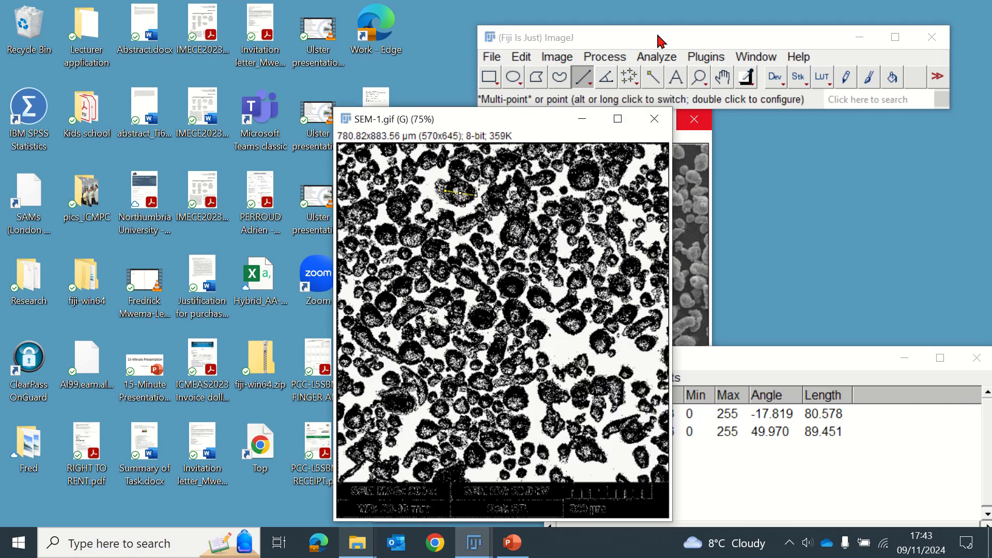
pyautogui.click(656, 57)
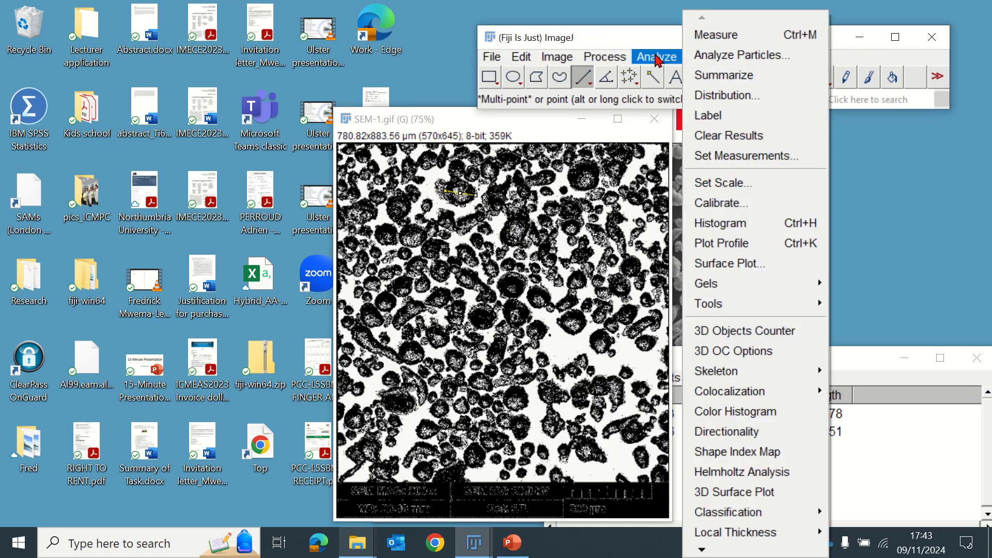
pyautogui.click(705, 37)
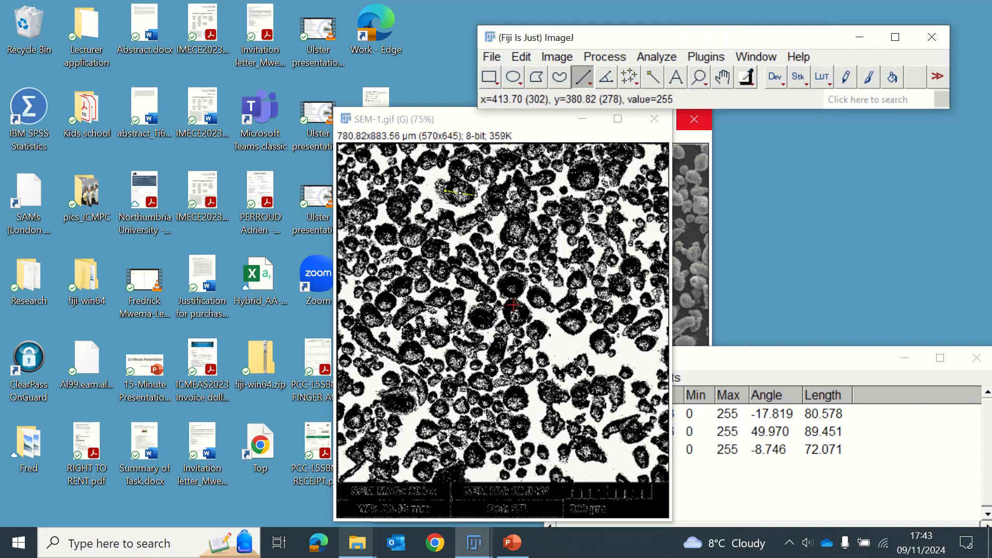
# Draw and measure lines across three more particles (65.482, 52.700, 52.055).
pyautogui.click(500, 311)
pyautogui.moveTo(500, 311); pyautogui.dragTo(528, 319)
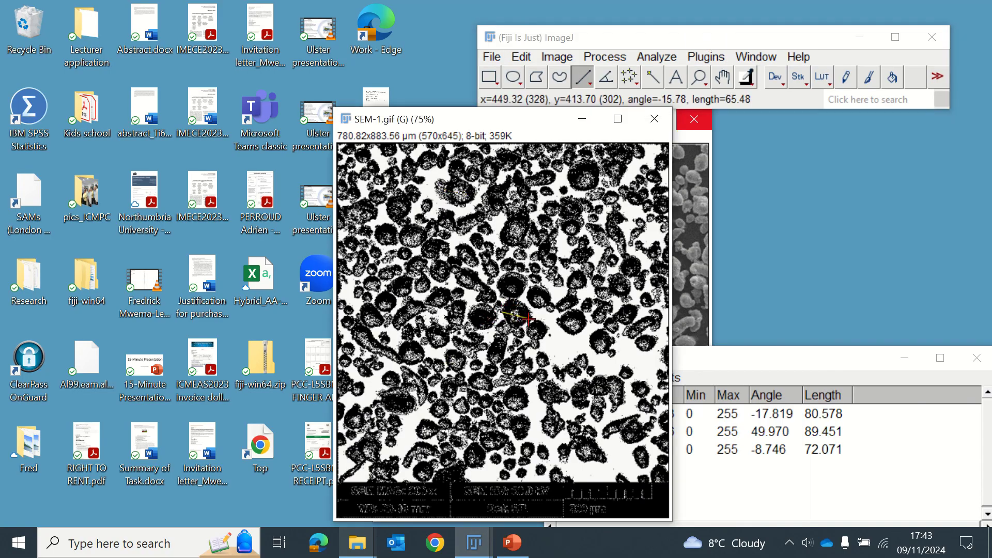
pyautogui.click(656, 57)
pyautogui.click(705, 35)
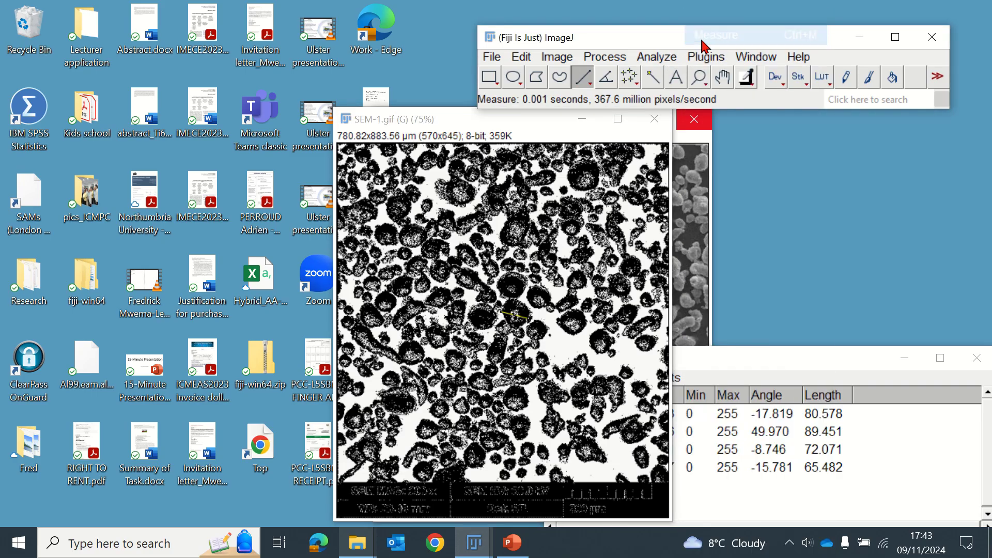
pyautogui.moveTo(505, 400); pyautogui.dragTo(527, 403)
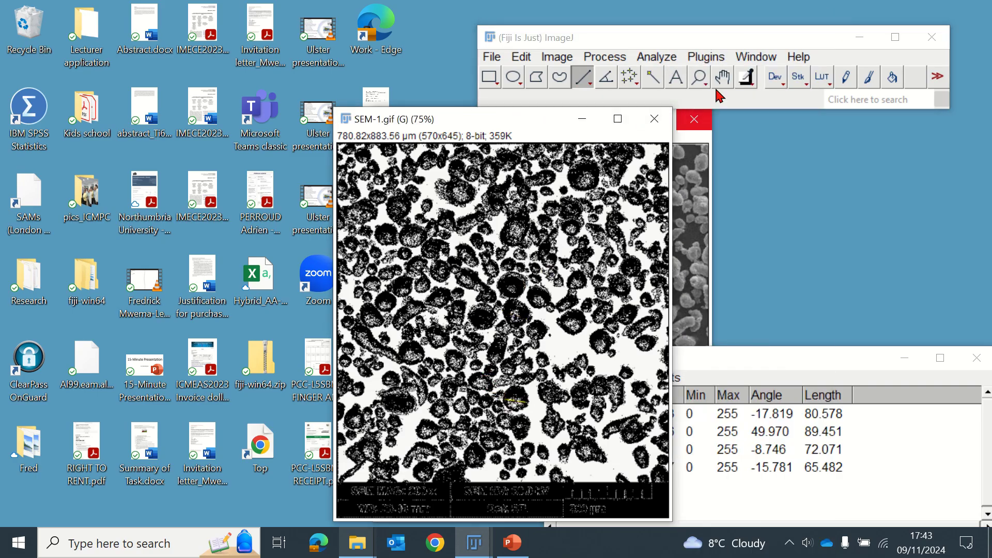
pyautogui.click(665, 60)
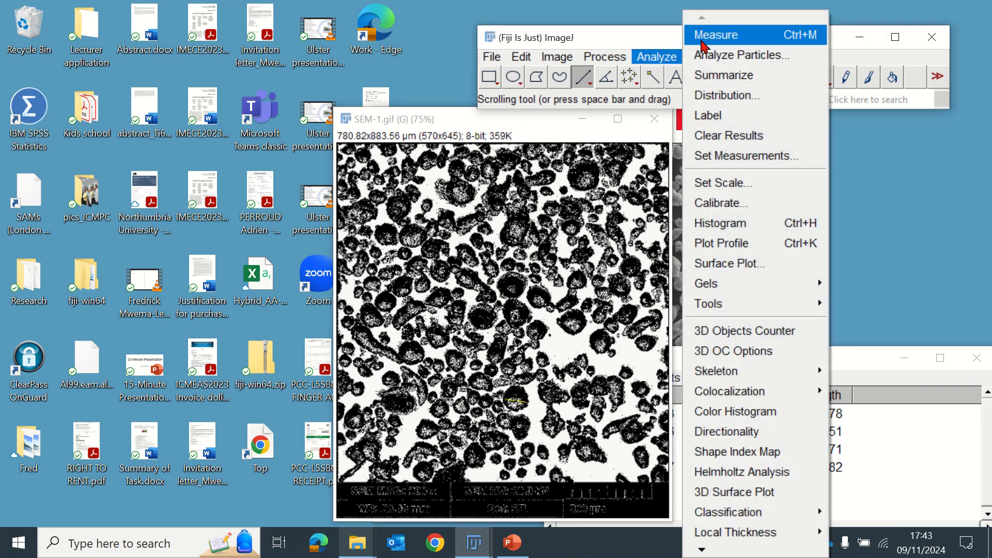
pyautogui.click(706, 34)
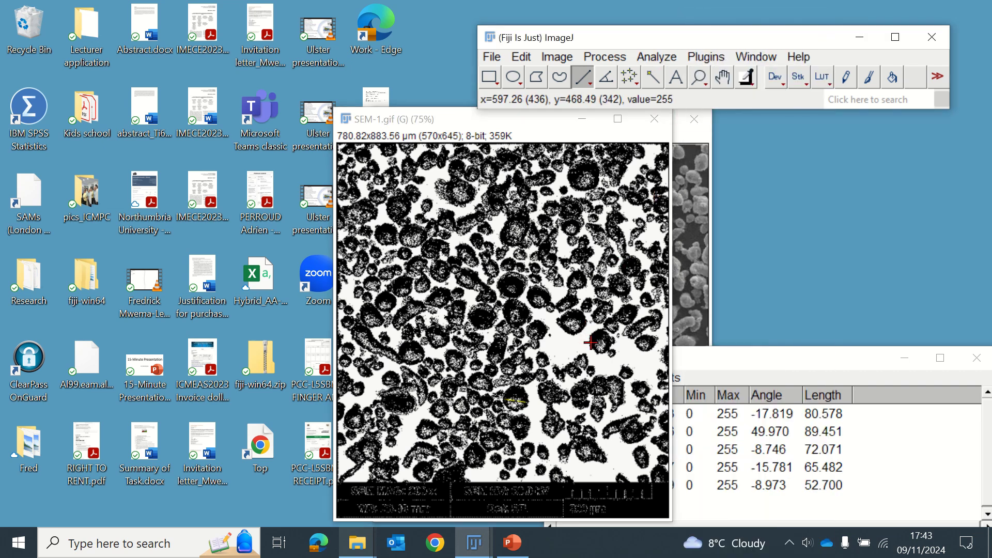
pyautogui.moveTo(589, 343); pyautogui.dragTo(612, 342)
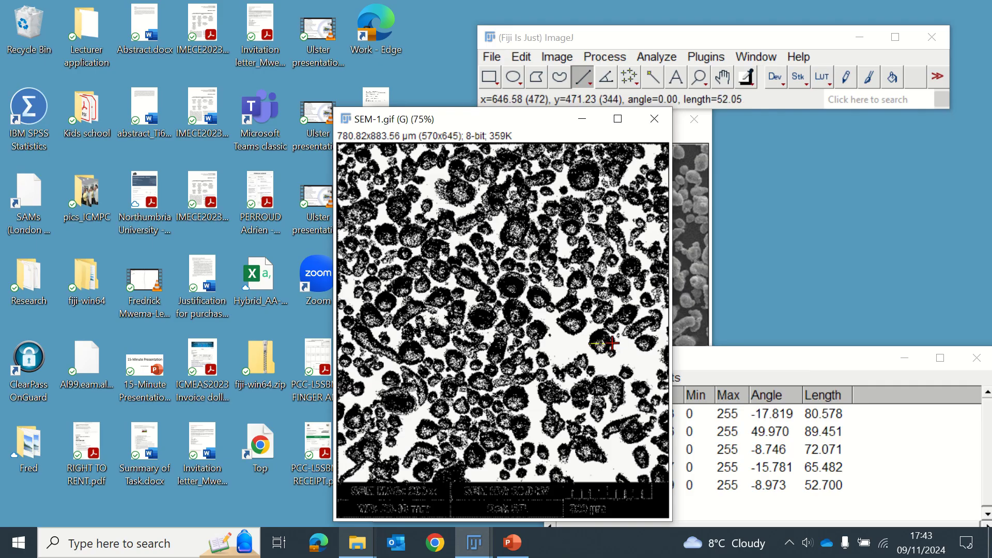
pyautogui.click(657, 58)
pyautogui.click(709, 34)
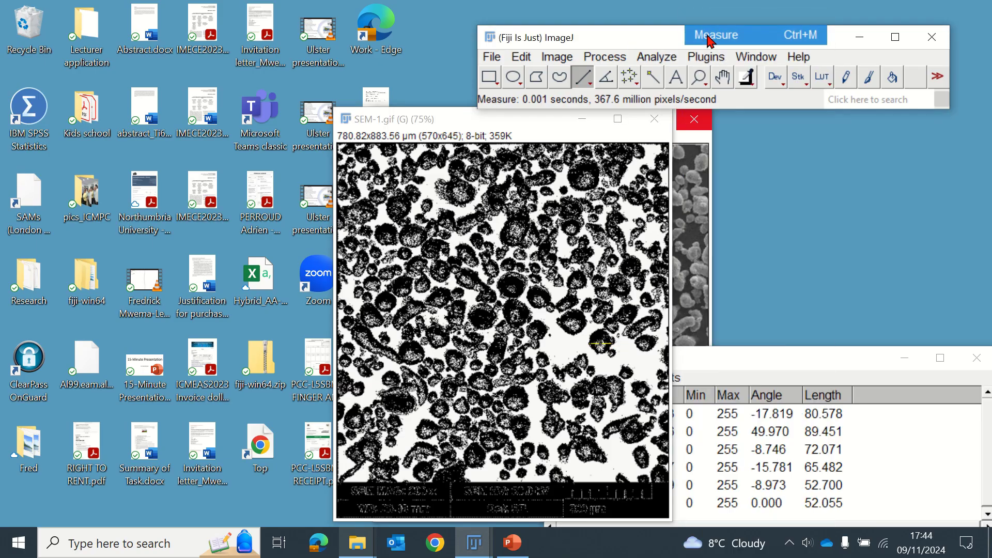
pyautogui.moveTo(763, 362); pyautogui.dragTo(724, 275)
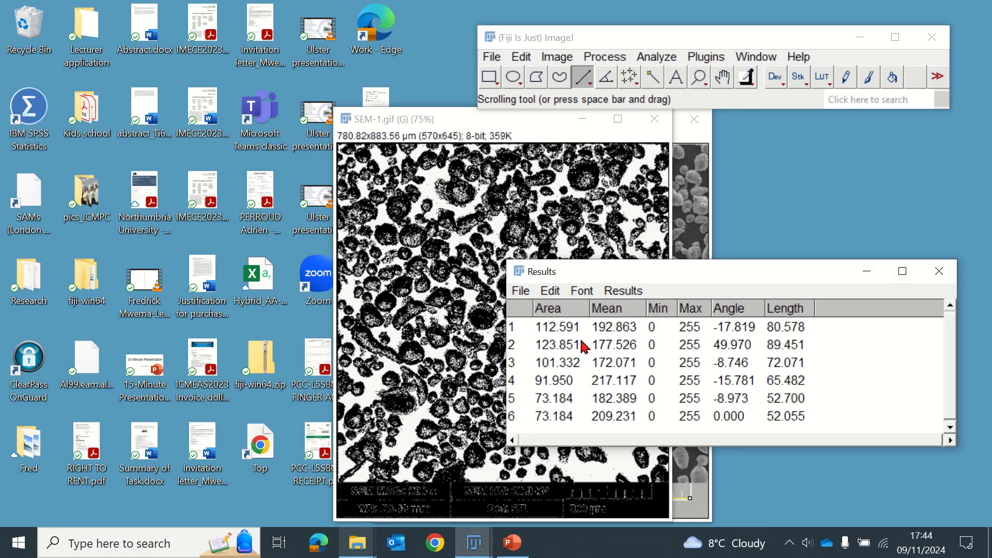
# Summarize the Results: mean length 68.723, SD 15.010, min 52.055, max 89.451.
pyautogui.click(617, 292)
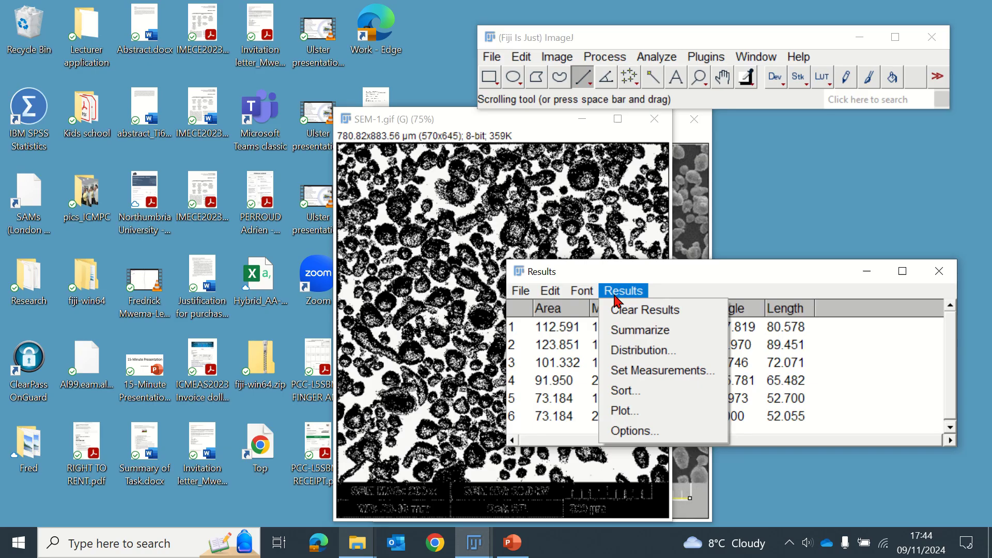
pyautogui.click(629, 334)
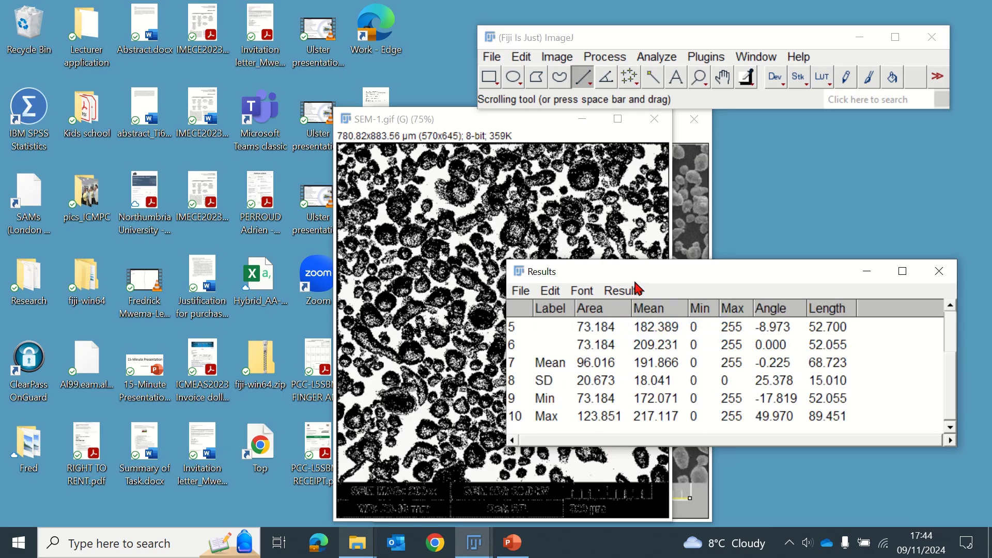
pyautogui.moveTo(635, 282); pyautogui.dragTo(634, 192)
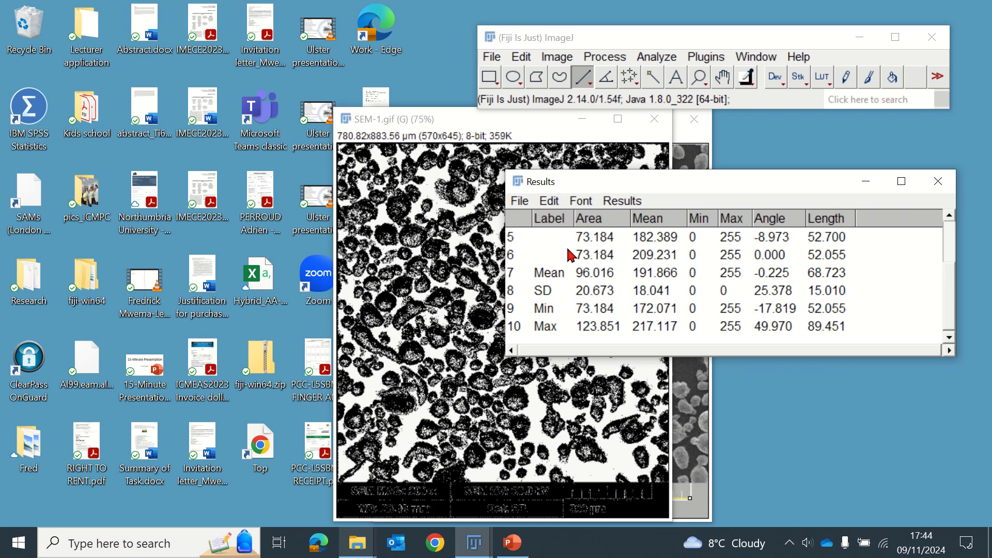
pyautogui.click(477, 548)
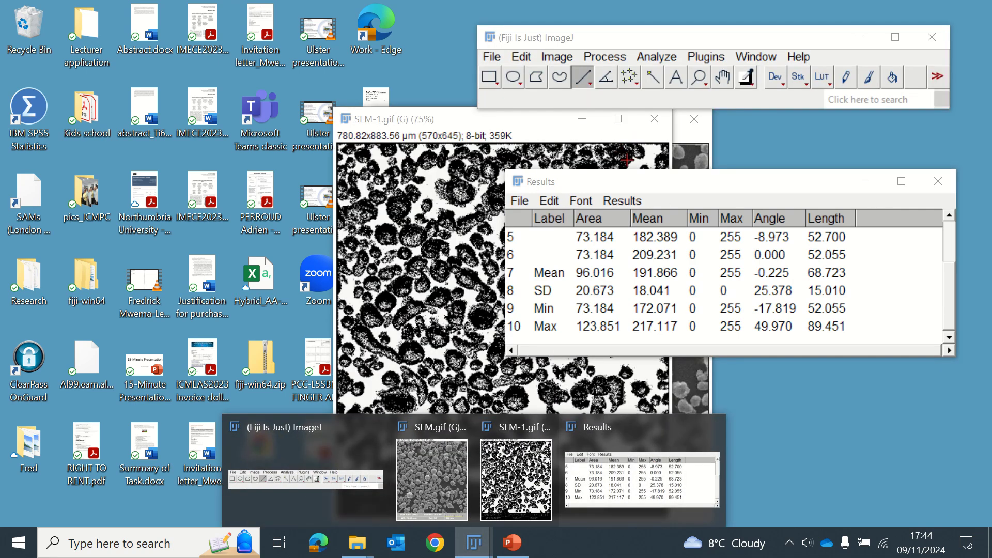
pyautogui.click(653, 198)
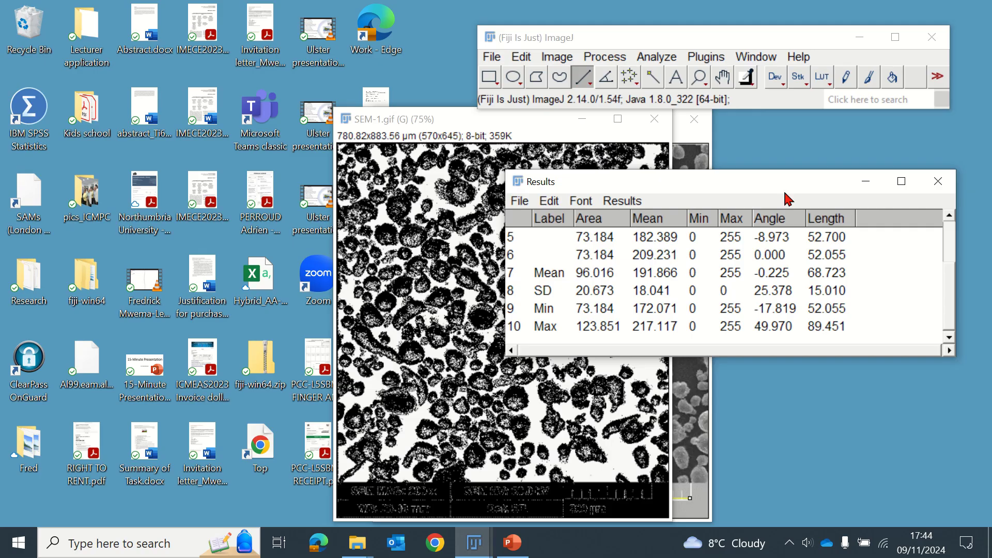